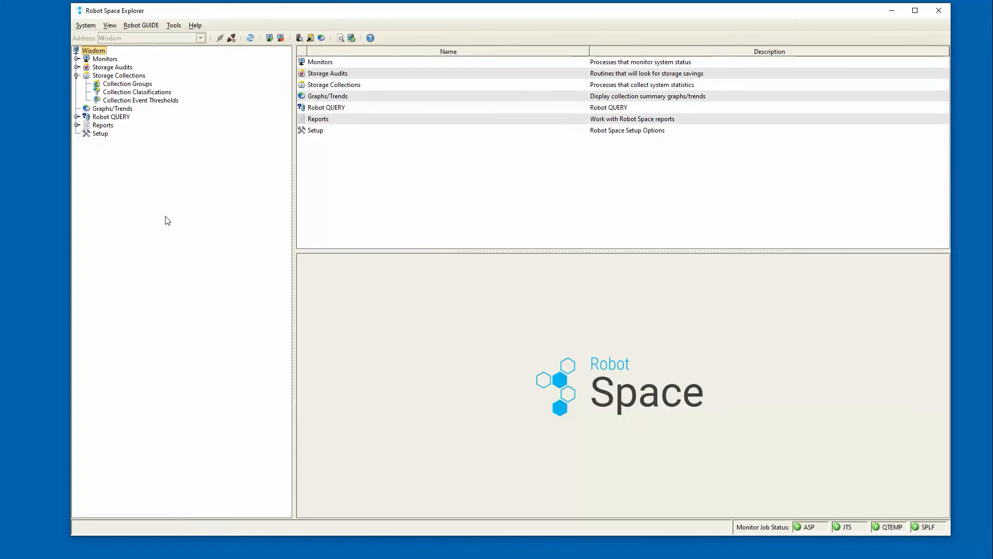
Open the SUMMARY storage collection group and review its library, object, output queue and IFS filters
{"action": "left_click", "coordinate": [105, 78]}
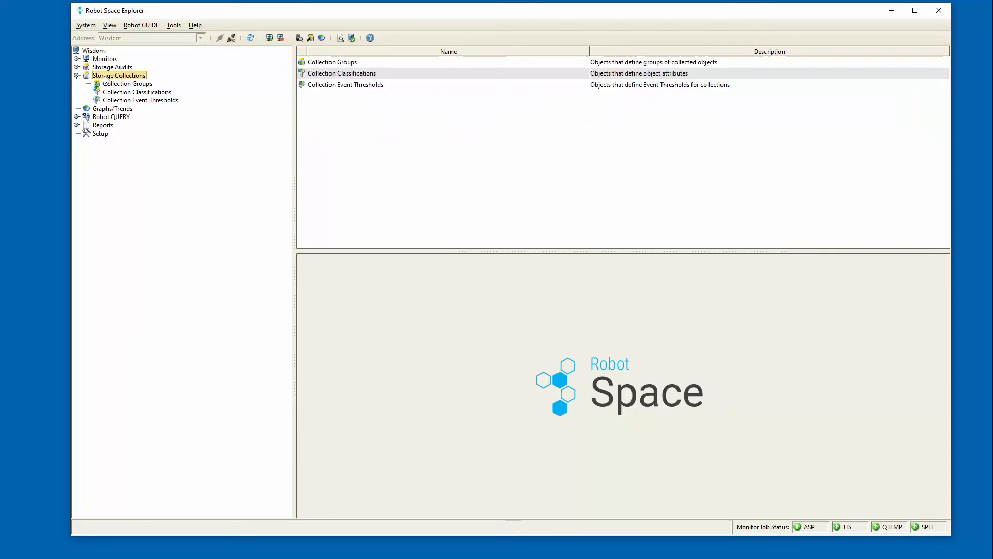
{"action": "left_click", "coordinate": [136, 84]}
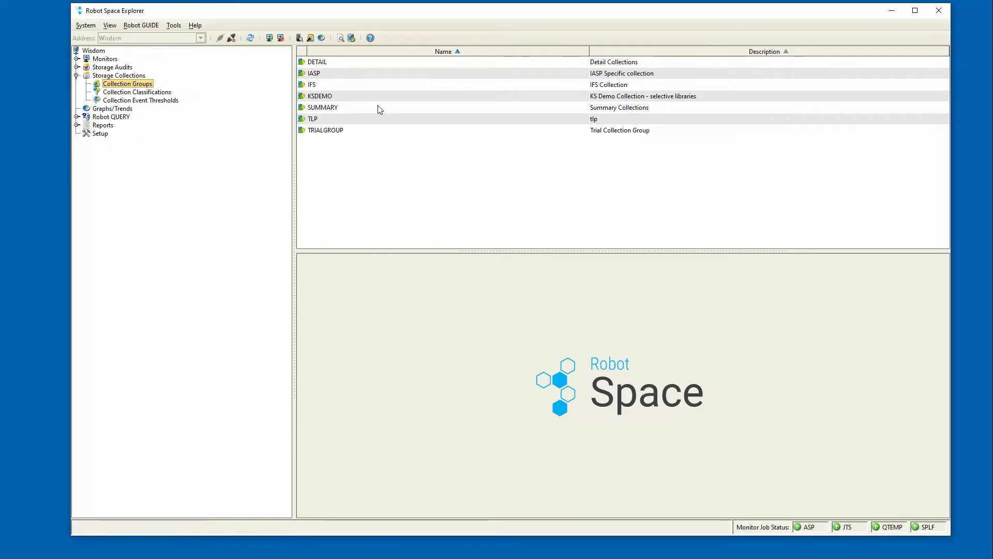
{"action": "left_click", "coordinate": [362, 109]}
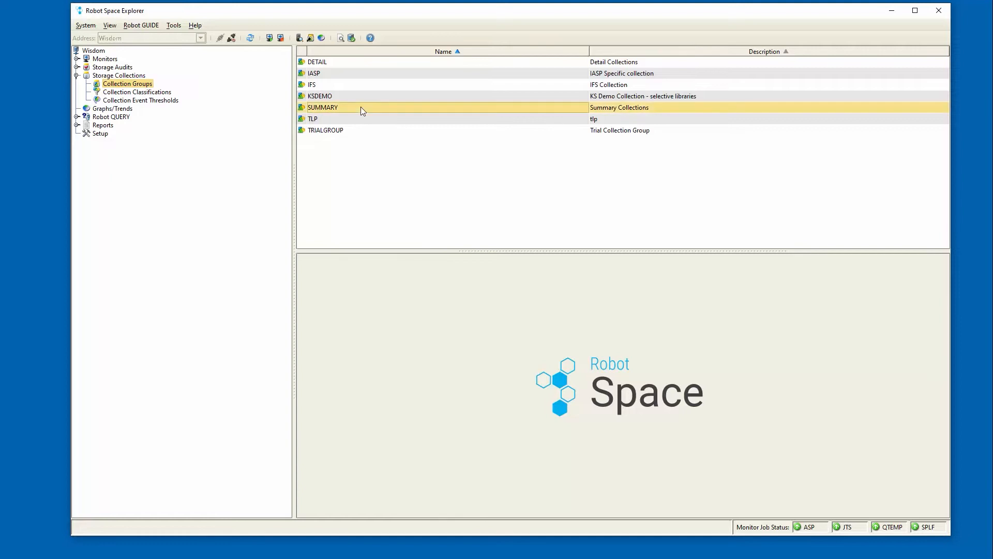
{"action": "double_click", "coordinate": [361, 106]}
{"action": "left_click", "coordinate": [447, 180]}
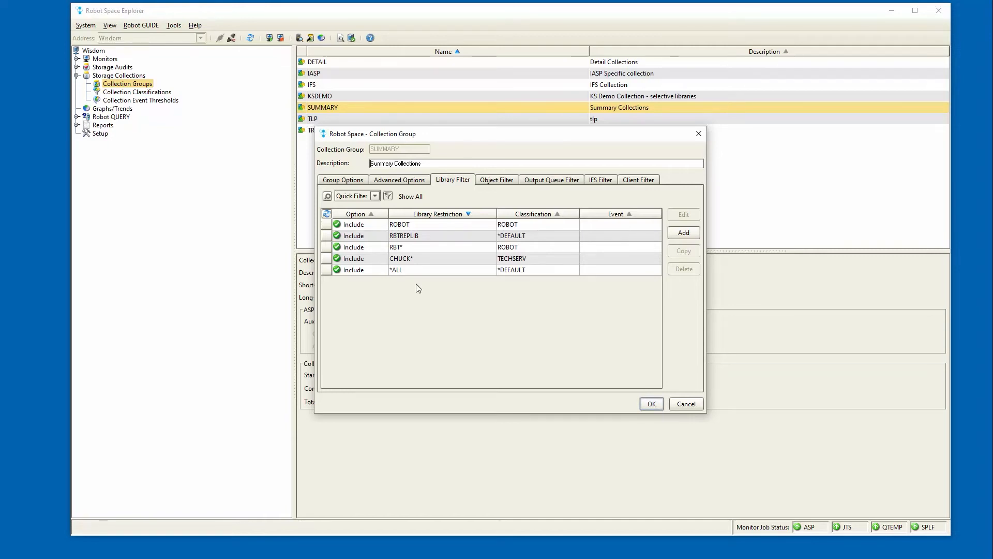
{"action": "left_click", "coordinate": [496, 180]}
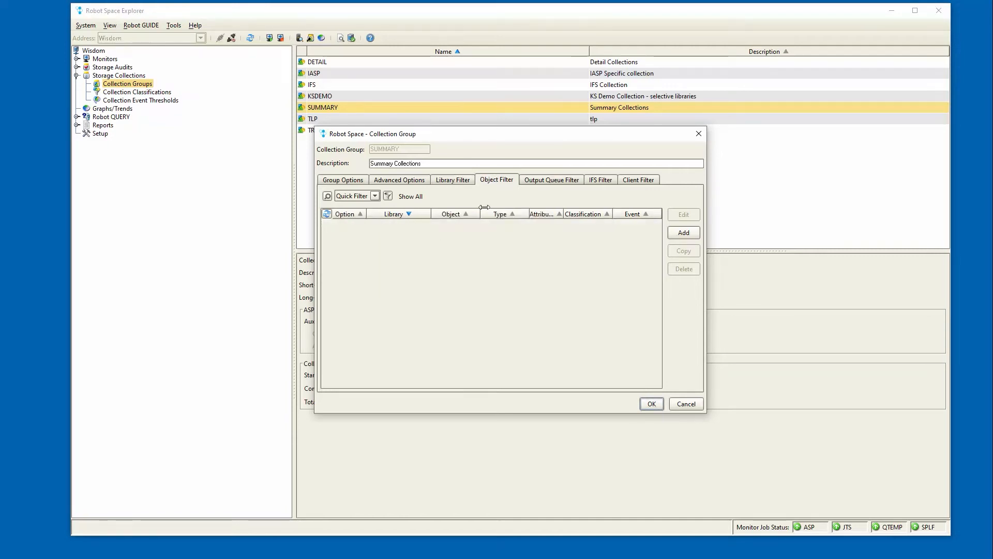
{"action": "left_click", "coordinate": [547, 181]}
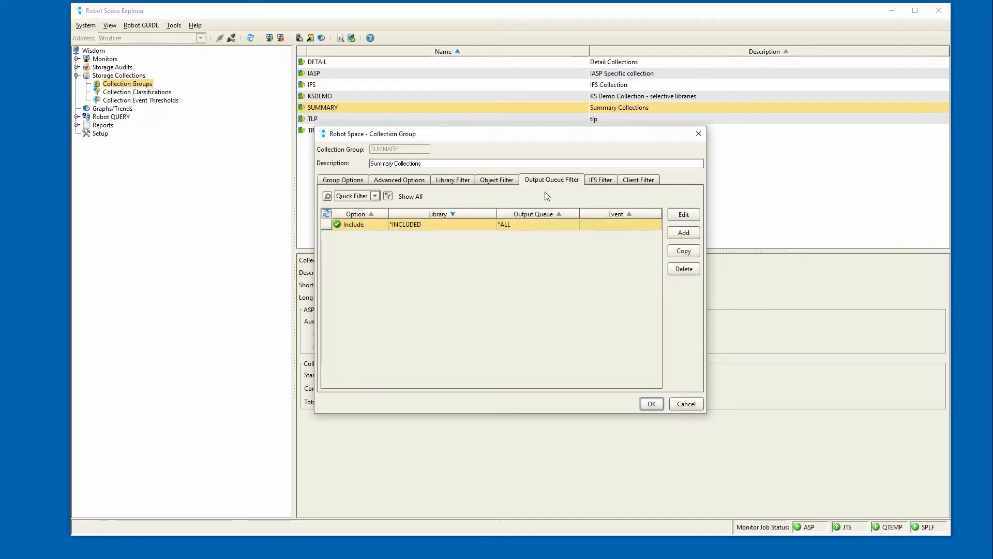
{"action": "left_click", "coordinate": [595, 180]}
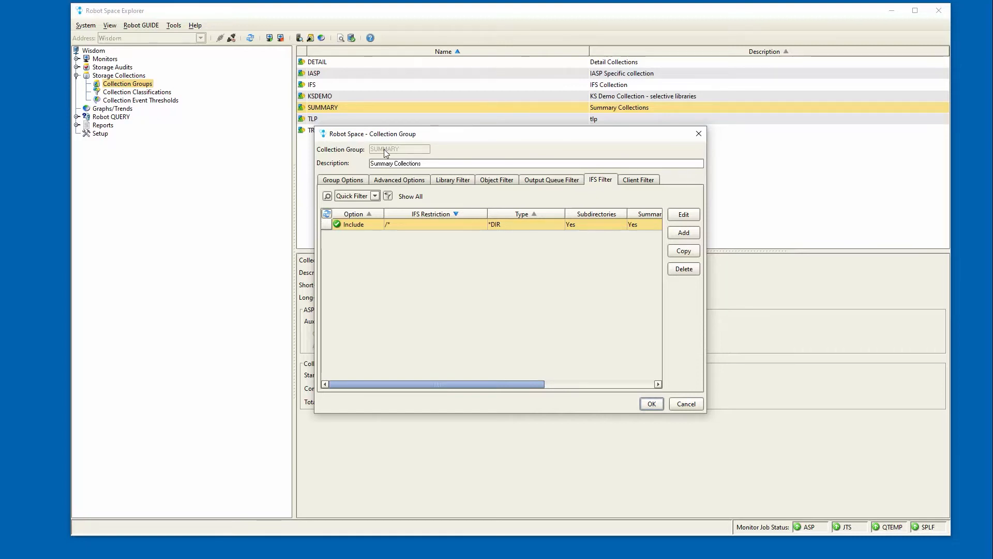
{"action": "left_click", "coordinate": [550, 179]}
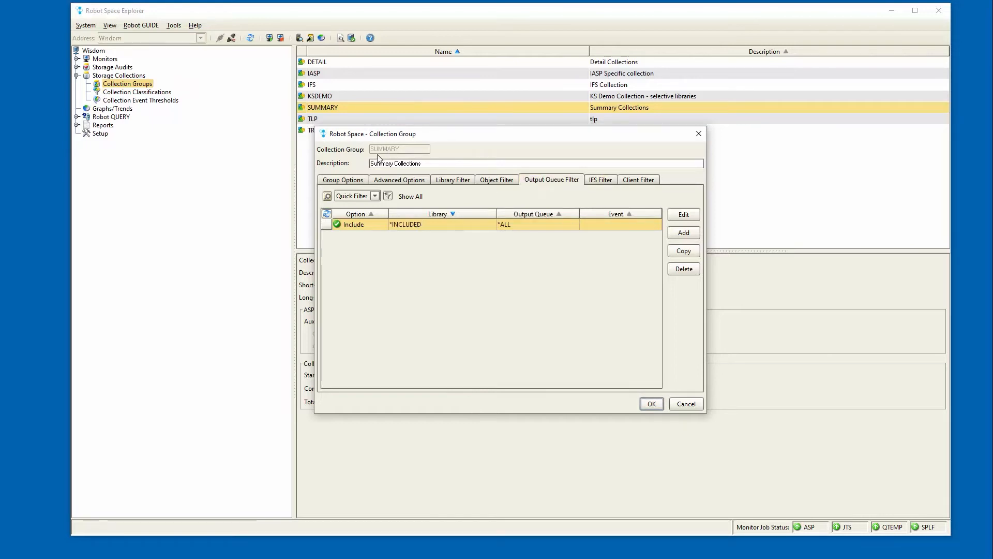
{"action": "left_click", "coordinate": [698, 134]}
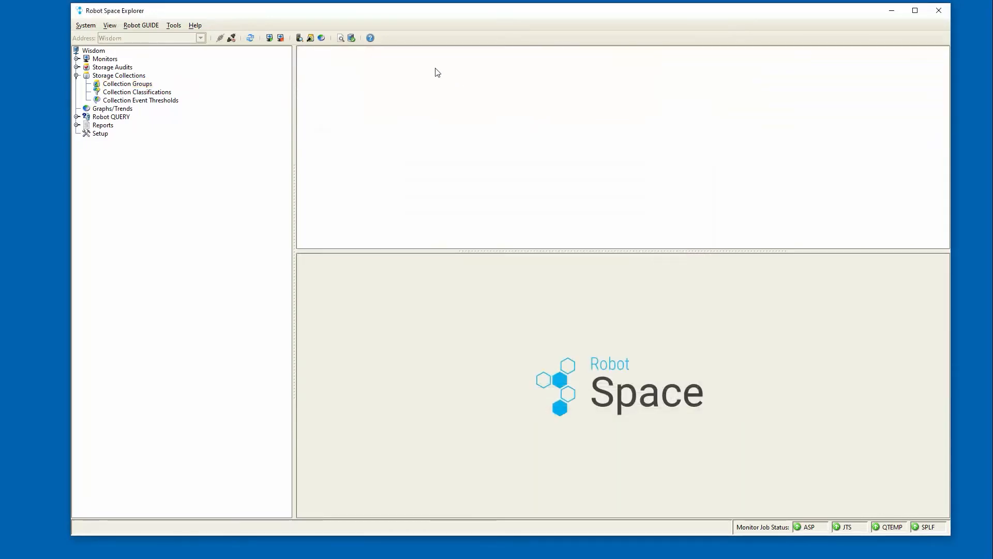
Open the DETAIL collection group and review its object and IFS filters
{"action": "left_click", "coordinate": [346, 62]}
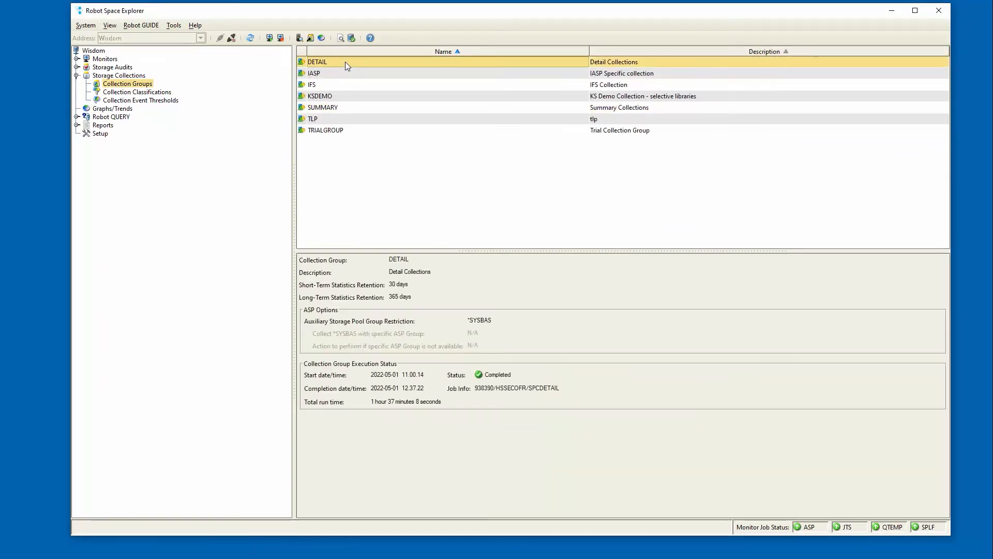
{"action": "double_click", "coordinate": [345, 61]}
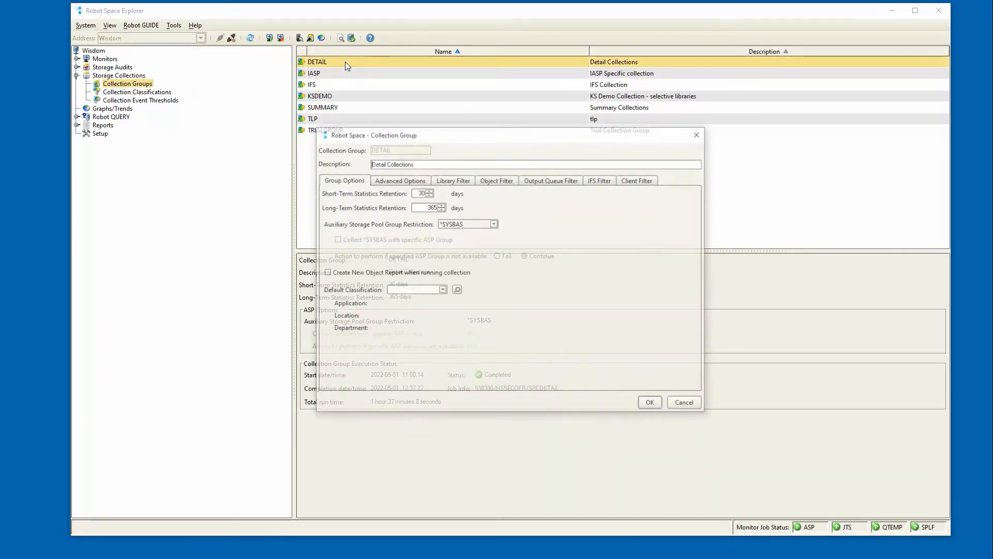
{"action": "left_click", "coordinate": [506, 183]}
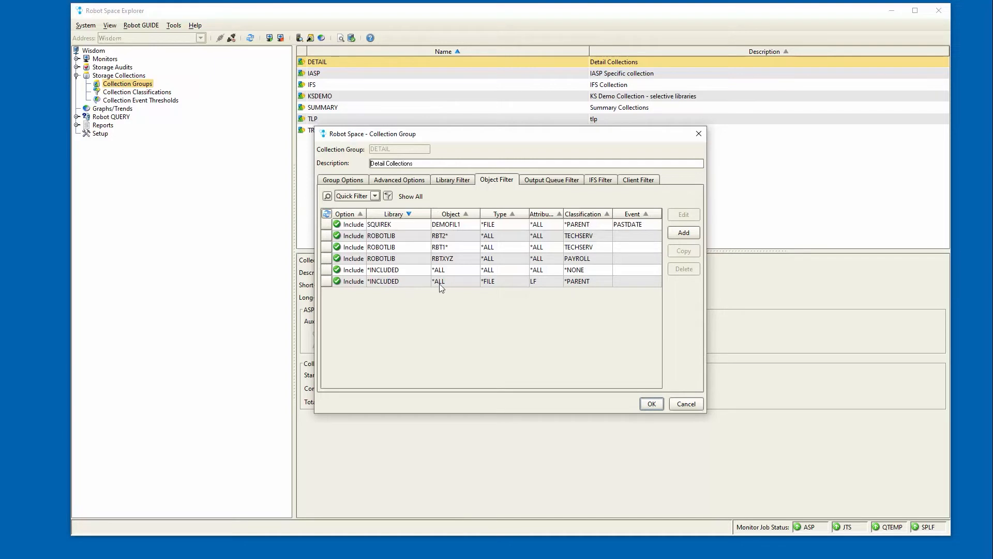
{"action": "left_click", "coordinate": [599, 180]}
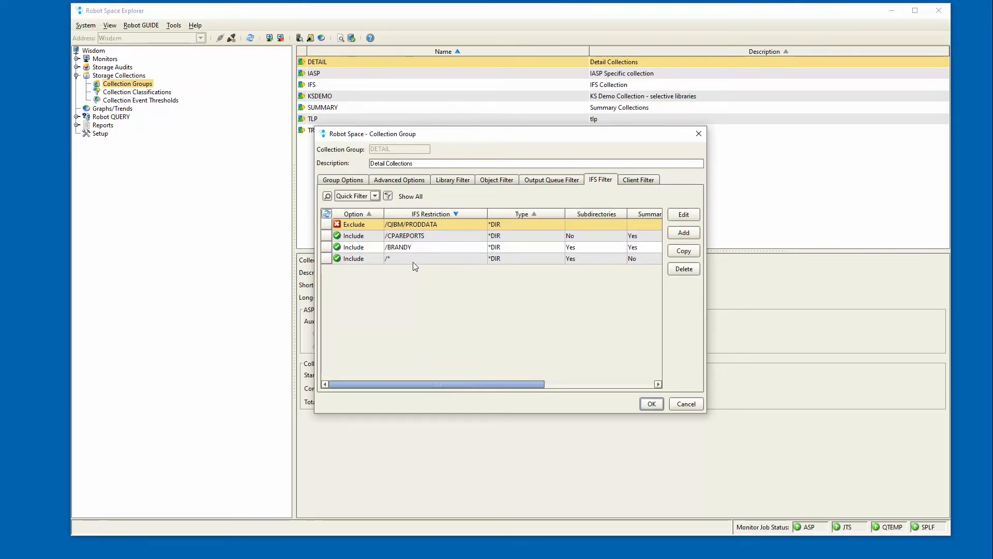
{"action": "left_click", "coordinate": [699, 133]}
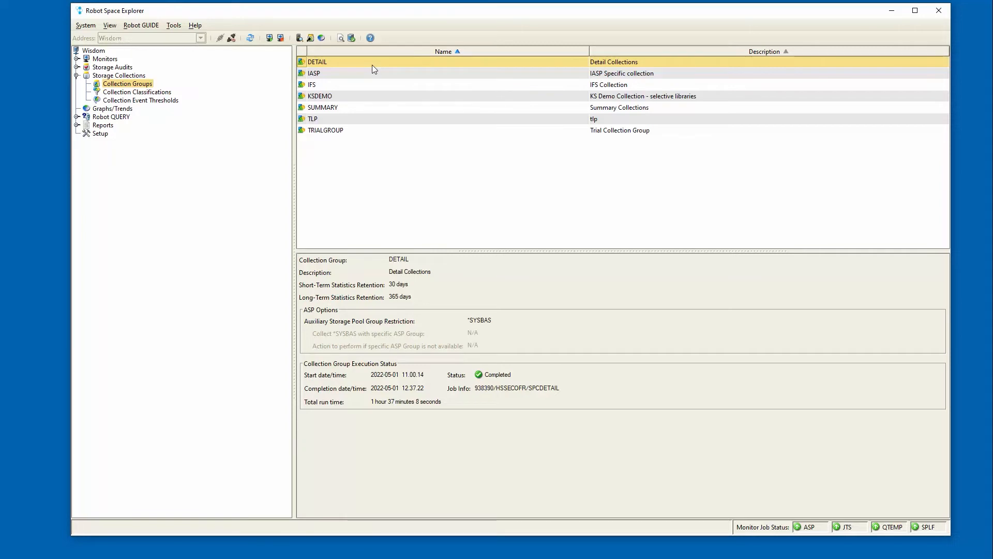
{"action": "right_click", "coordinate": [365, 106]}
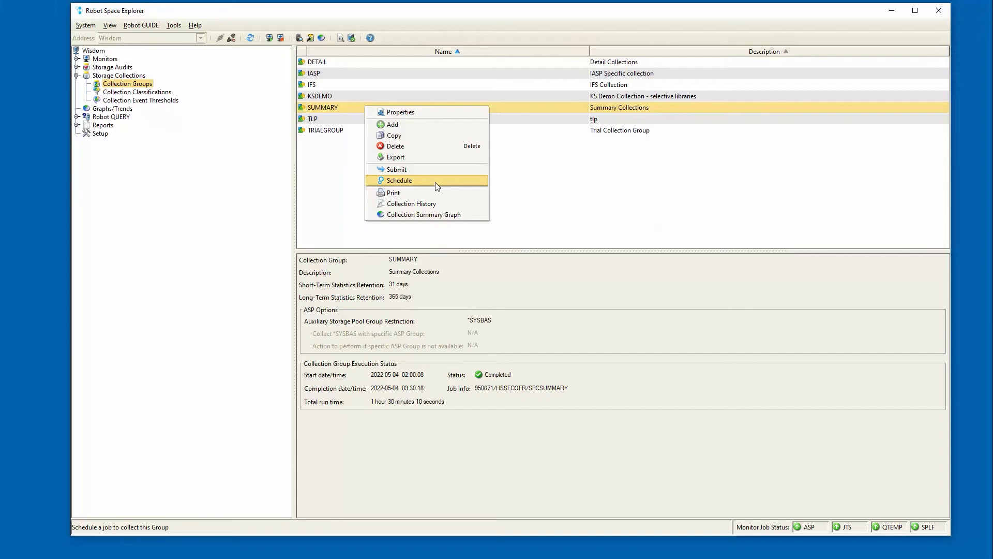
{"action": "left_click", "coordinate": [356, 105]}
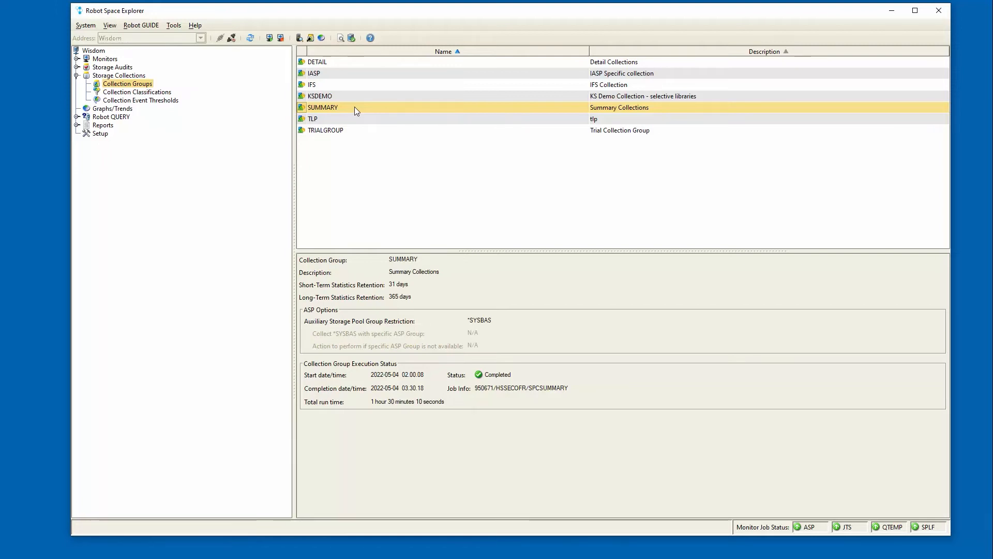
{"action": "left_click", "coordinate": [345, 64]}
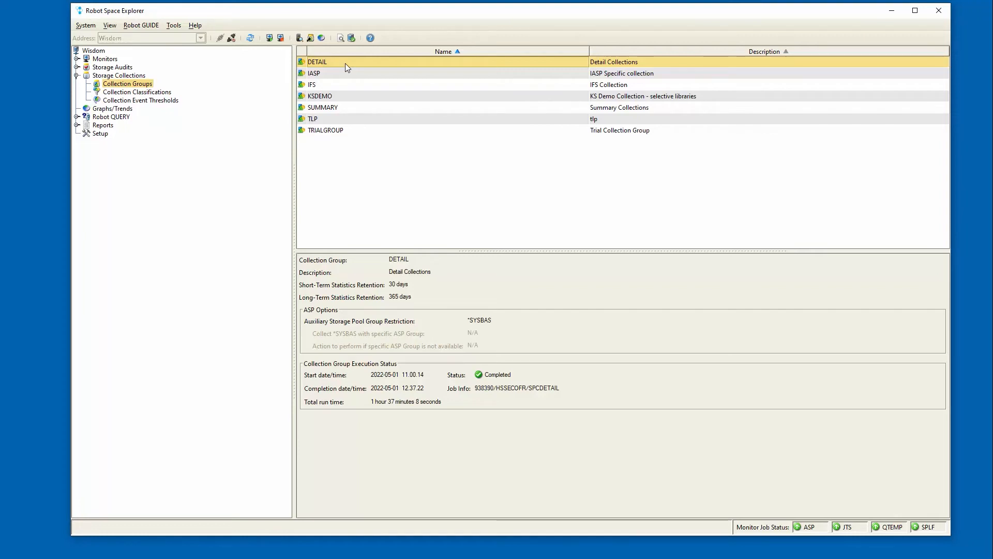
Open the SUMMARY group's collection history and examine which categories the 2022-05-04 02.00.08 collection contains
{"action": "right_click", "coordinate": [353, 113]}
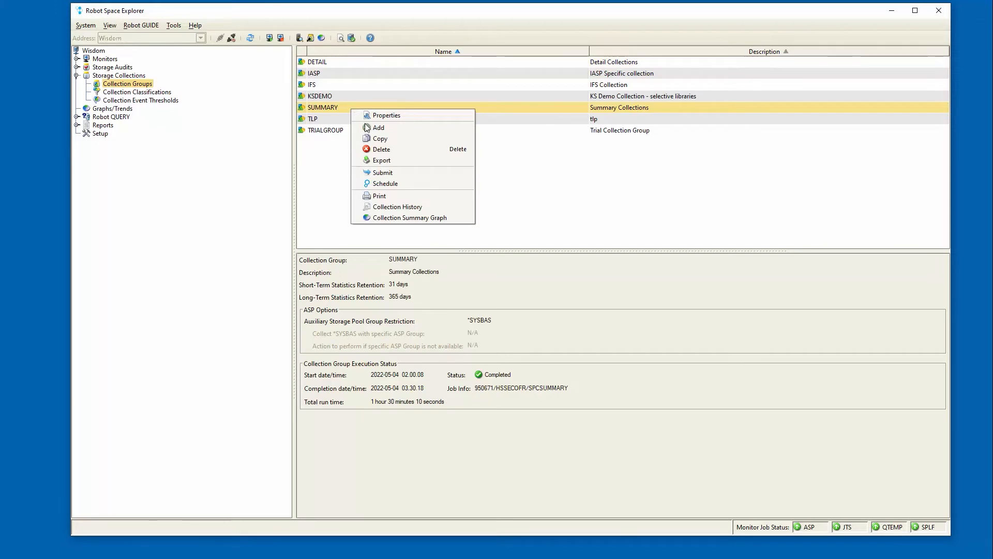
{"action": "left_click", "coordinate": [411, 207]}
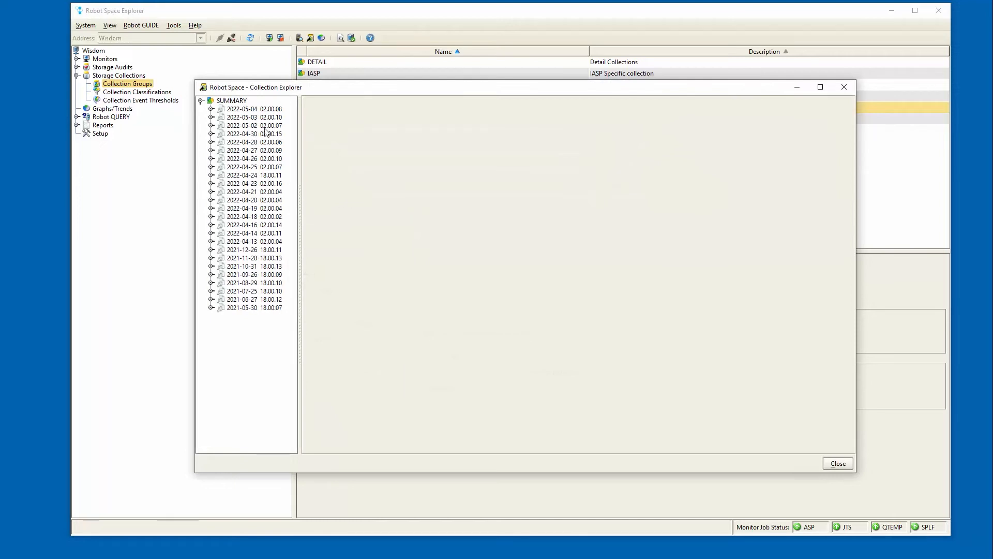
{"action": "left_click", "coordinate": [245, 308]}
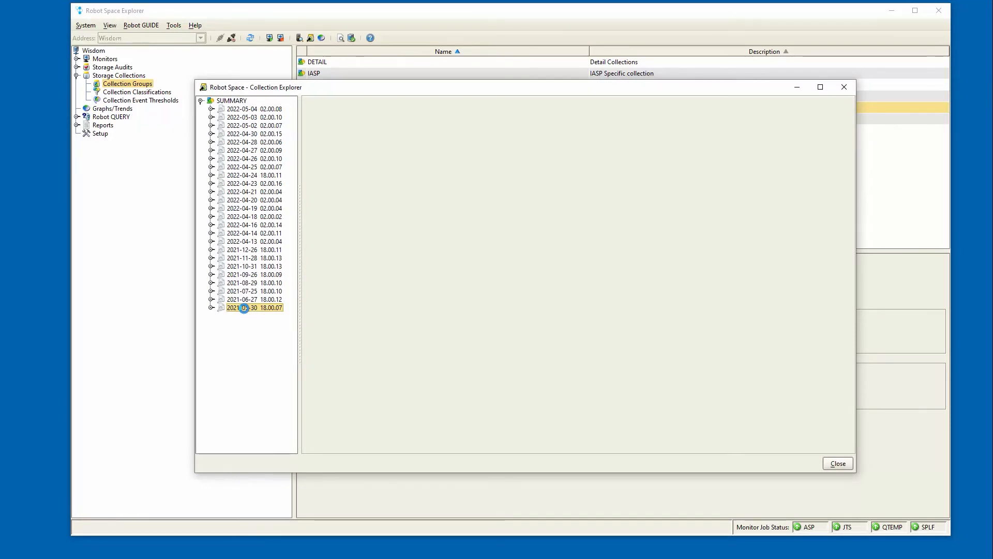
{"action": "left_click", "coordinate": [246, 109]}
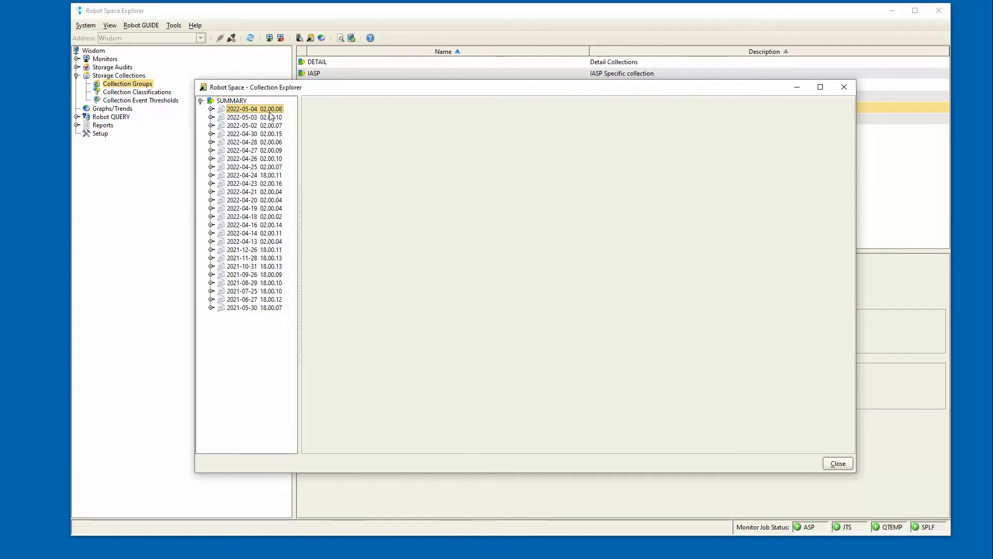
{"action": "left_click", "coordinate": [211, 109]}
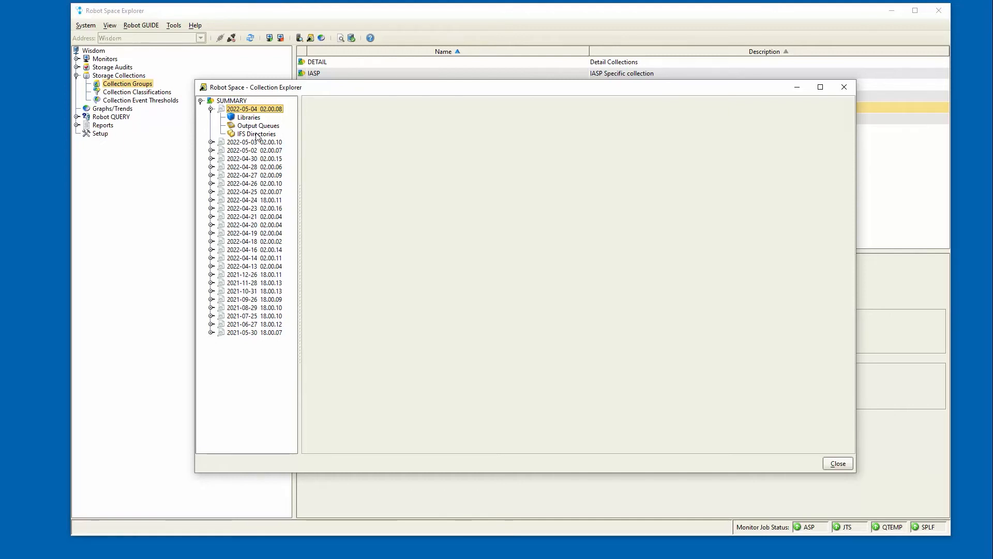
{"action": "left_click_drag", "start_coordinate": [316, 91], "coordinate": [312, 107]}
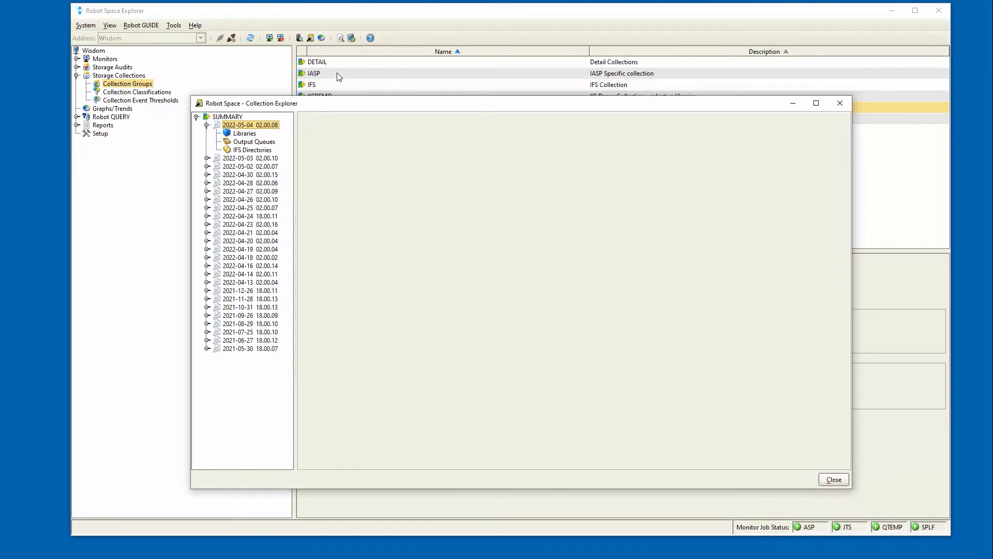
{"action": "left_click", "coordinate": [208, 125]}
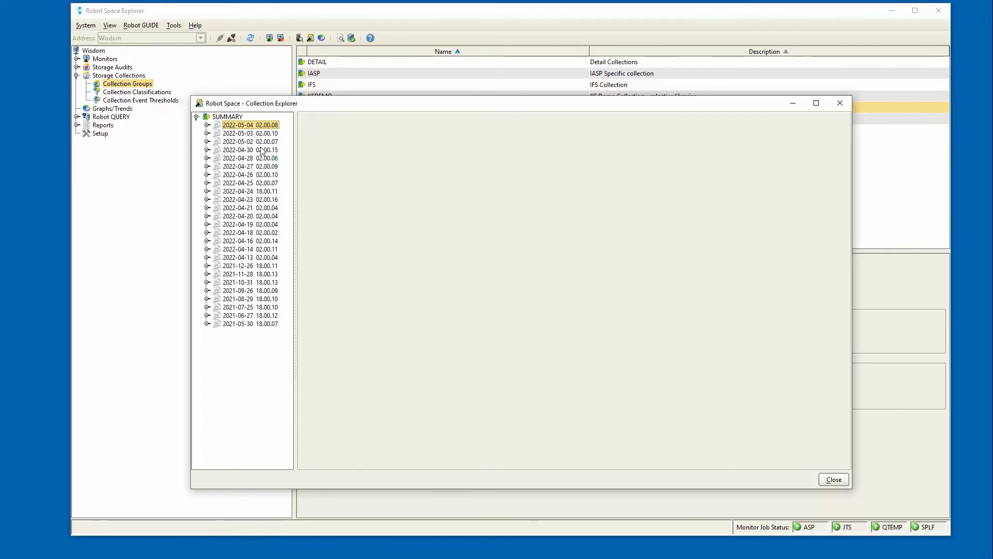
Compare libraries between the 2022-04-13 02.00.04 and 2022-05-04 02.00.08 SUMMARY collections, displaying the results interactively
{"action": "left_click", "coordinate": [259, 257], "text": "ctrl"}
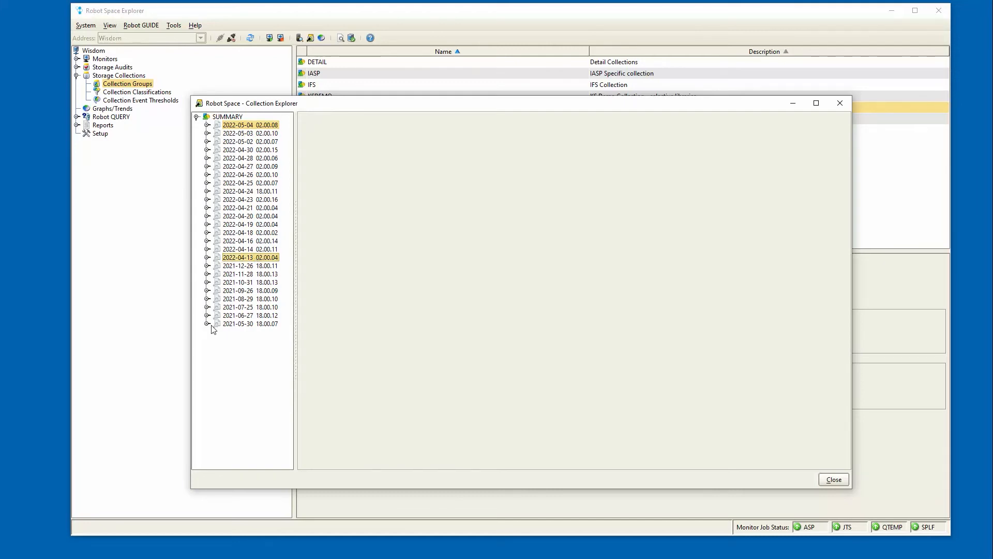
{"action": "right_click", "coordinate": [246, 263]}
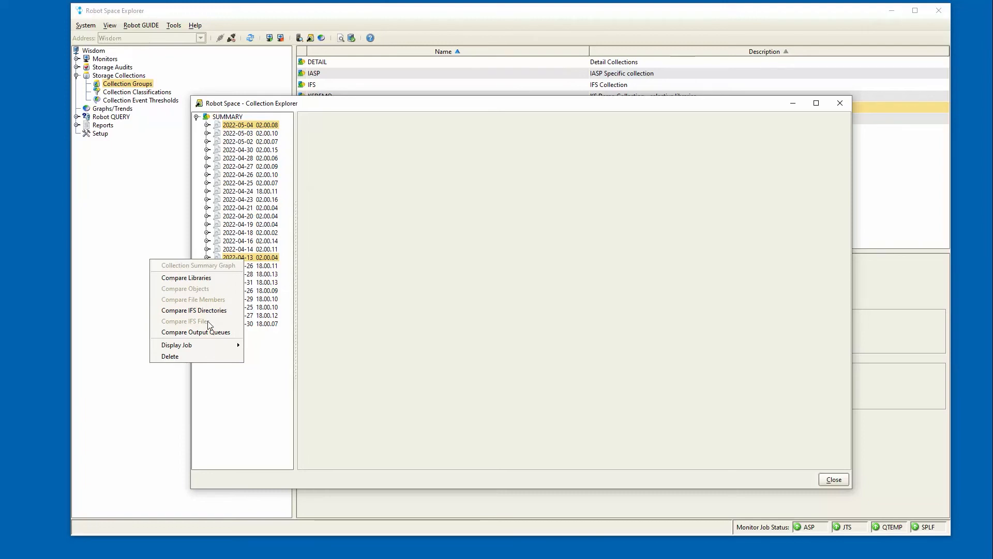
{"action": "left_click", "coordinate": [210, 279]}
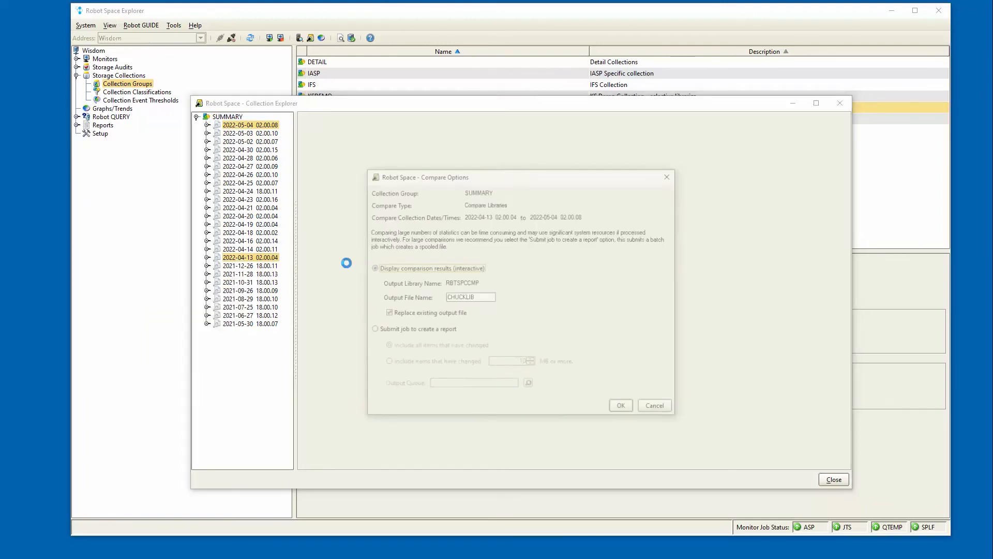
{"action": "left_click", "coordinate": [630, 408]}
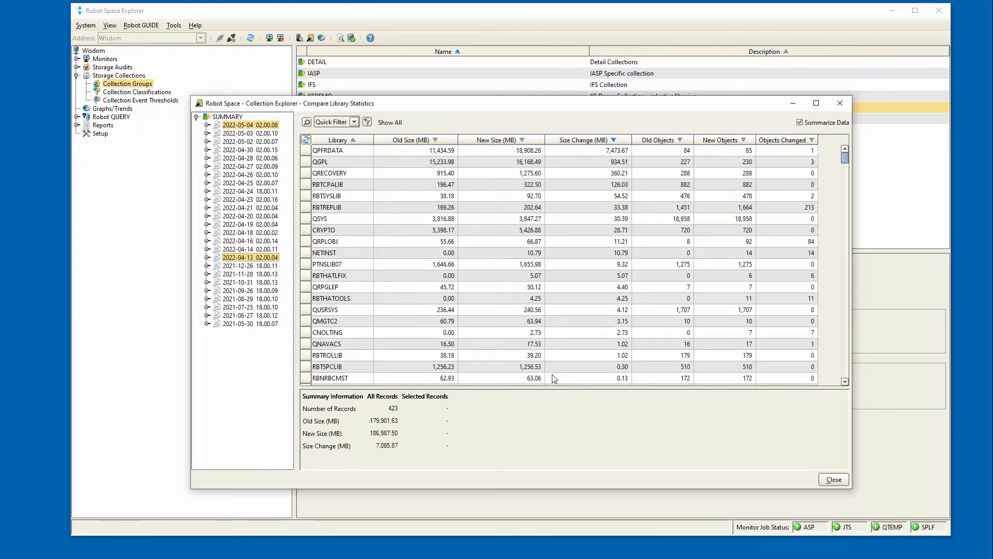
Inspect the library comparison entries for QPFRDATA and RBTREPLIB, and view QPFRDATA's size history graph
{"action": "left_click", "coordinate": [362, 150]}
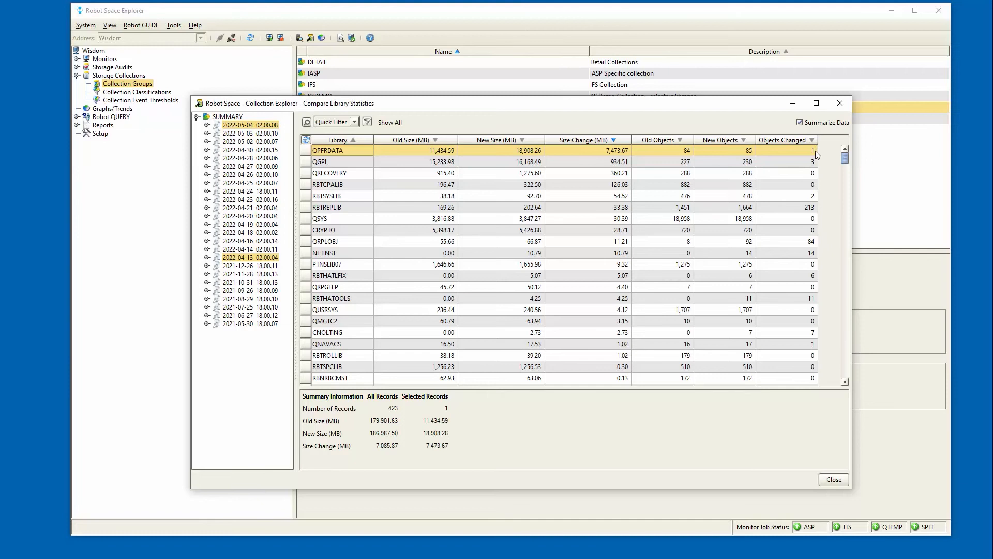
{"action": "left_click", "coordinate": [411, 210]}
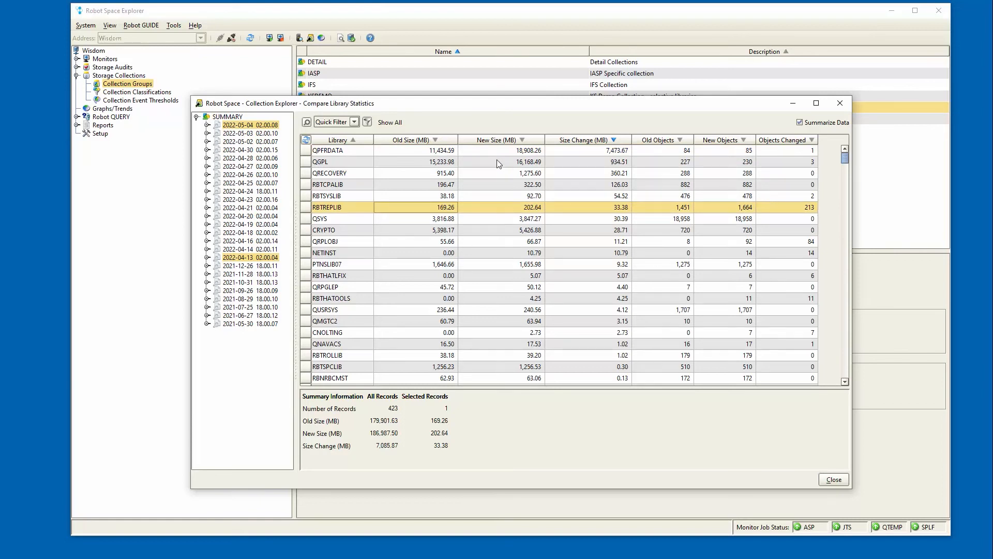
{"action": "right_click", "coordinate": [443, 151]}
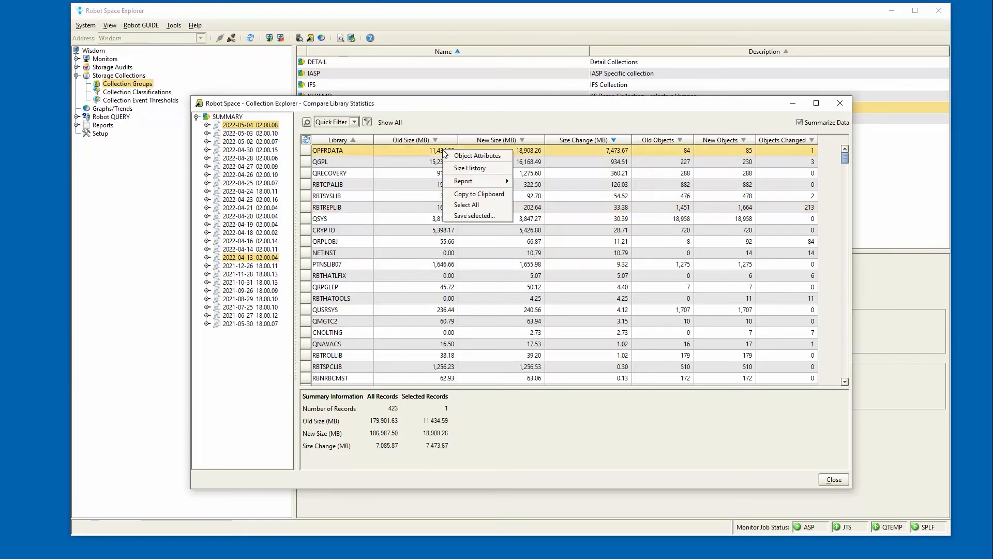
{"action": "left_click", "coordinate": [462, 170]}
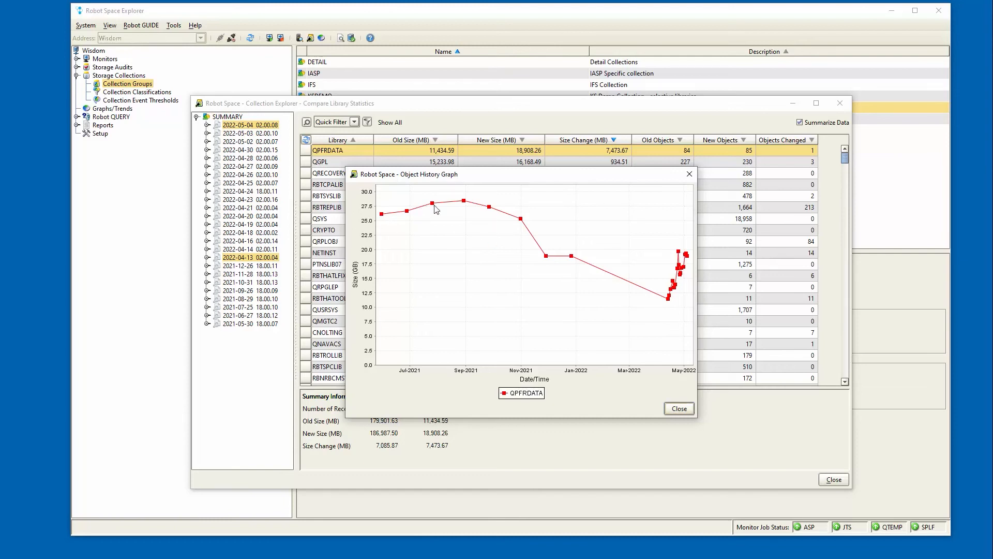
{"action": "left_click", "coordinate": [689, 174]}
View the size history graph of the QGPL library
{"action": "right_click", "coordinate": [483, 162]}
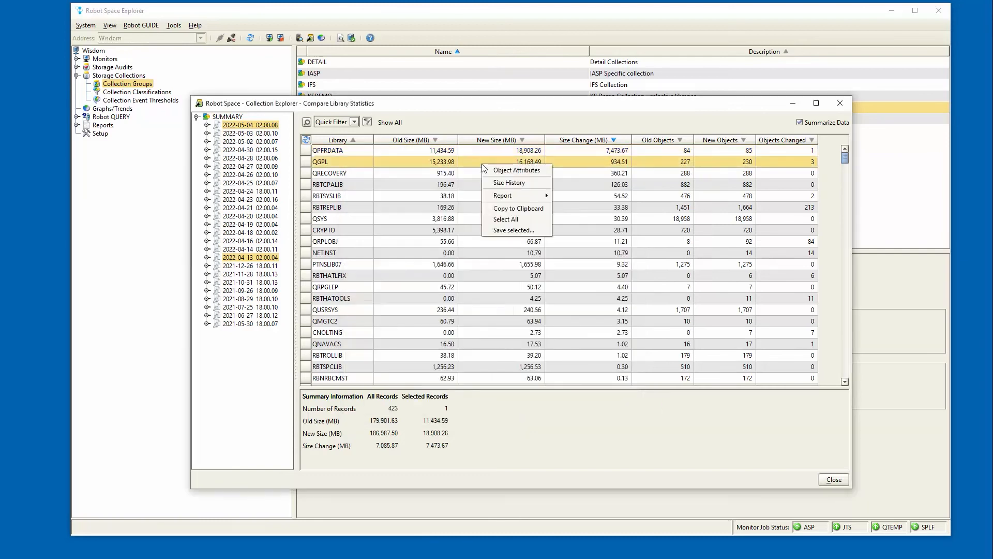
{"action": "left_click", "coordinate": [499, 184]}
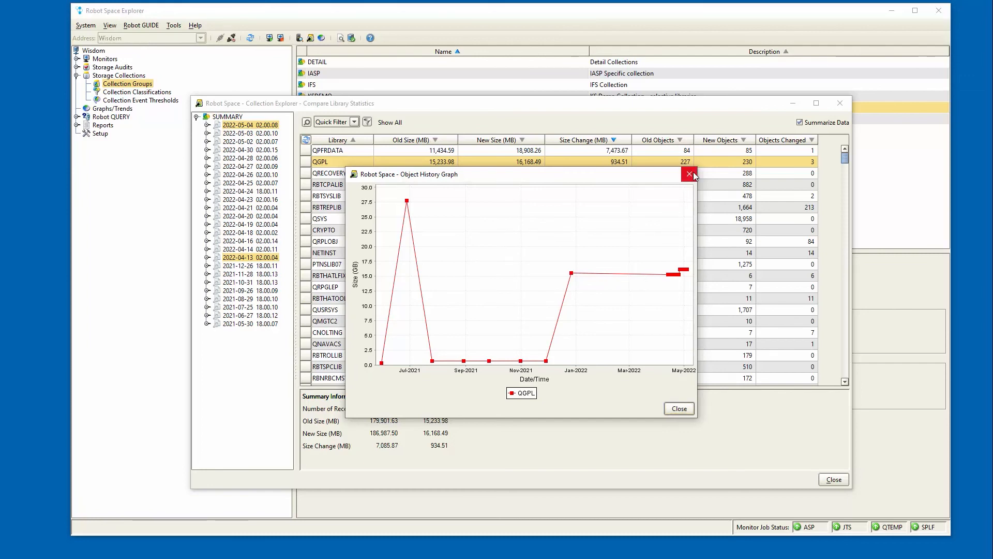
{"action": "left_click", "coordinate": [694, 173]}
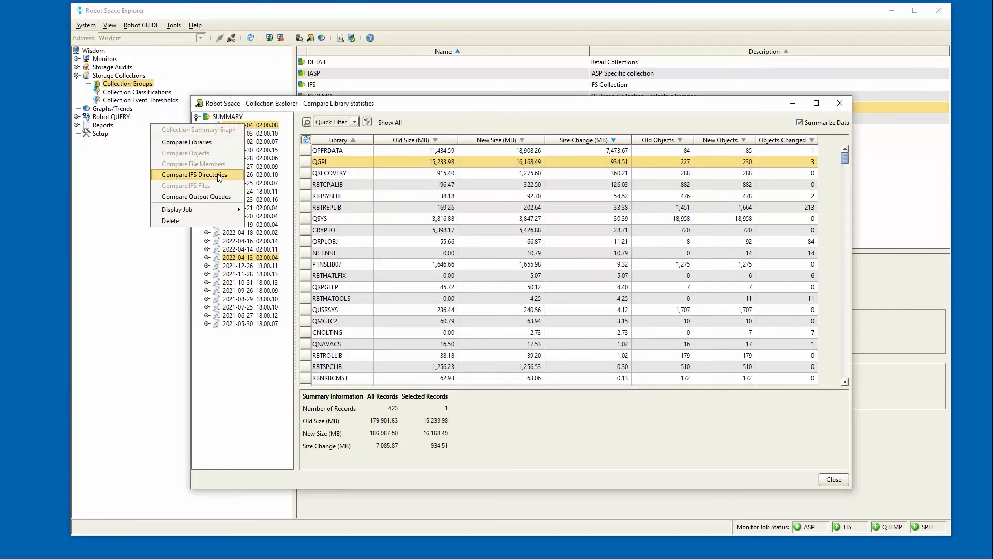
Compare the IFS directories of the same two collections interactively and view the size history graph of /Help Systems/
{"action": "left_click", "coordinate": [218, 175]}
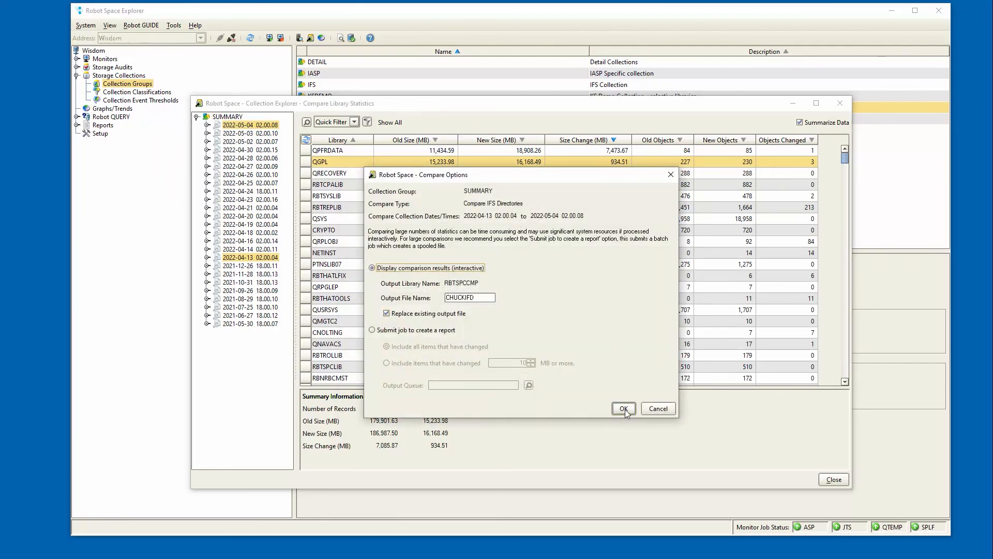
{"action": "left_click", "coordinate": [624, 408]}
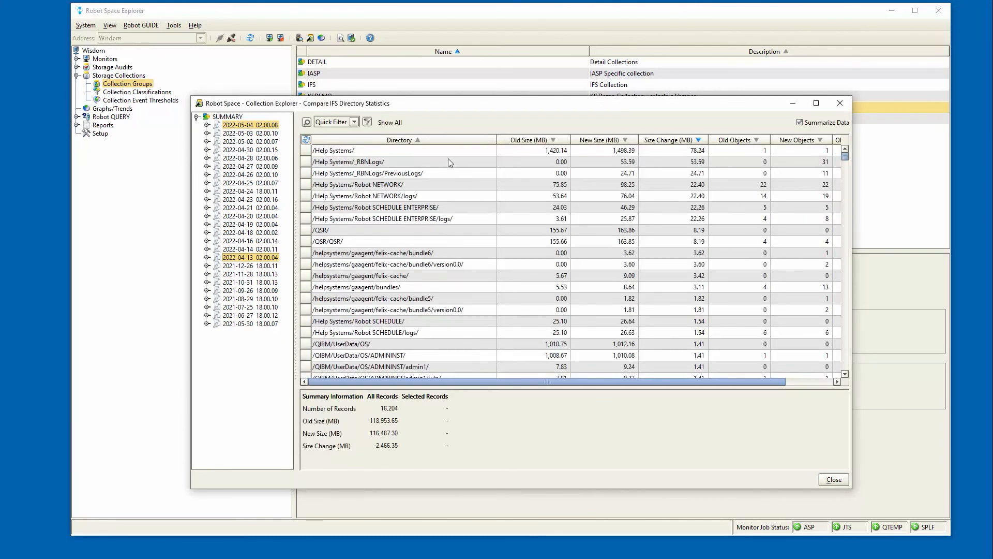
{"action": "left_click", "coordinate": [448, 152]}
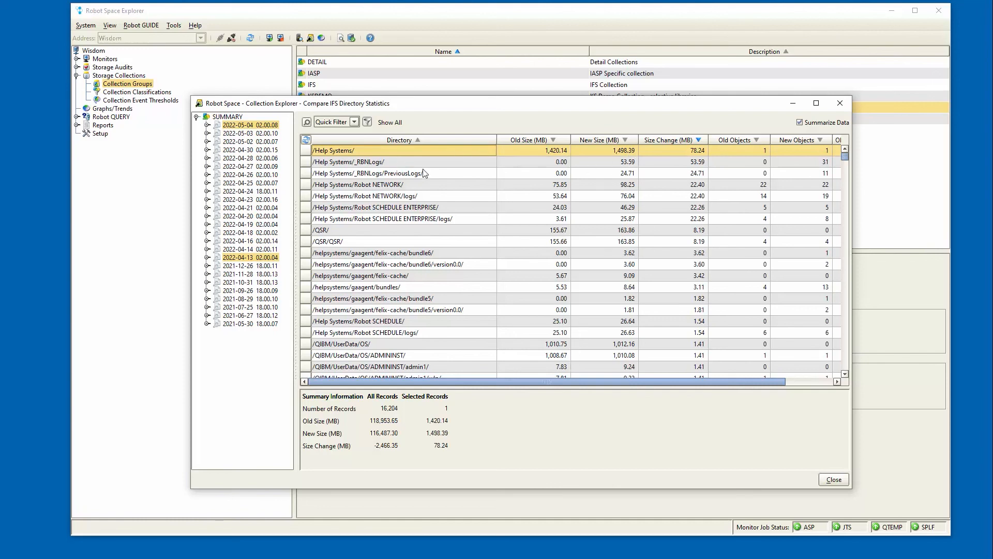
{"action": "right_click", "coordinate": [599, 152]}
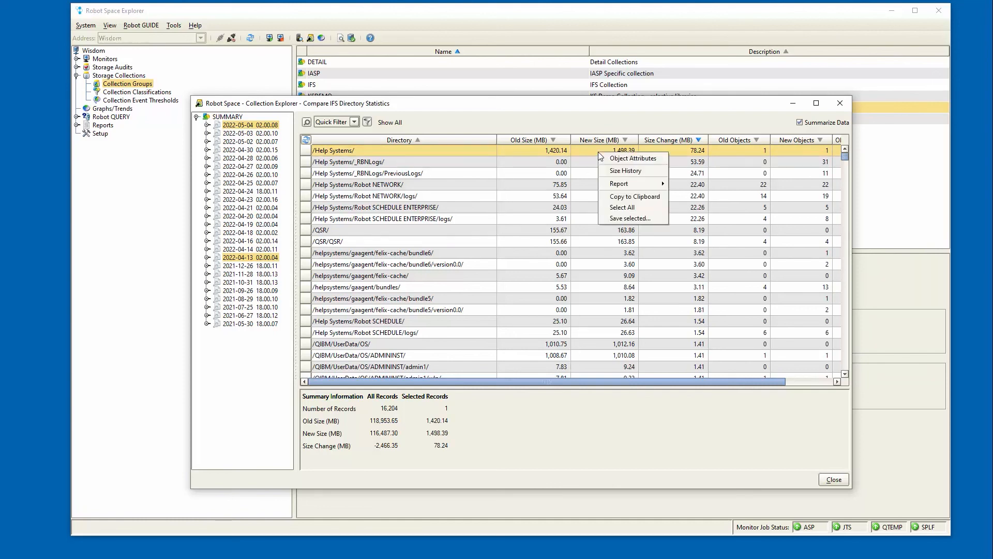
{"action": "left_click", "coordinate": [614, 174]}
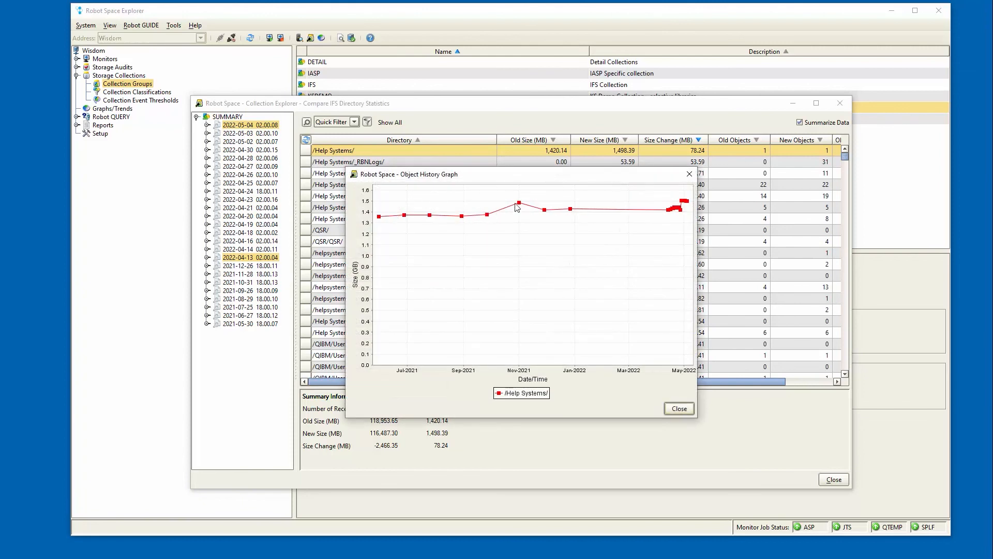
{"action": "left_click", "coordinate": [689, 176]}
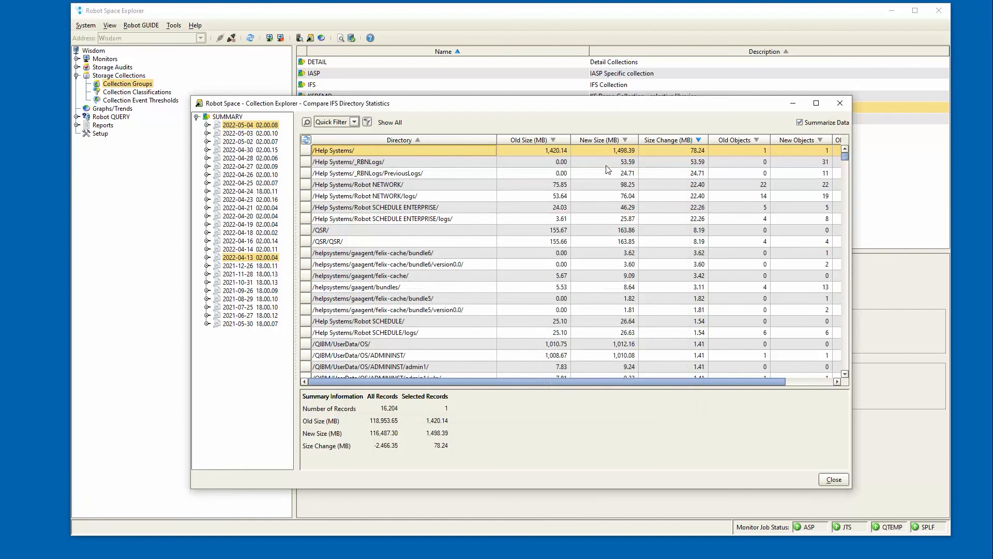